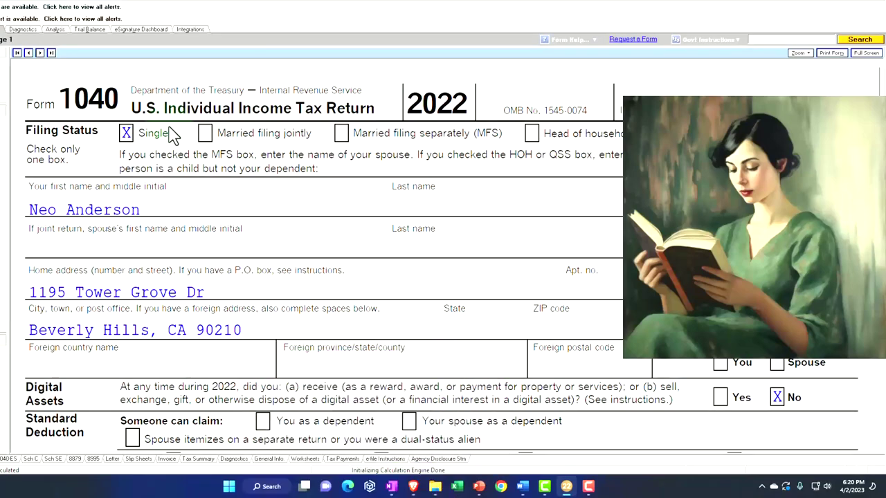
Scroll through Schedule C to review the business's income and expense lines.
{"action": "scroll", "coordinate": [173, 138], "scroll_direction": "down", "scroll_amount": 5}
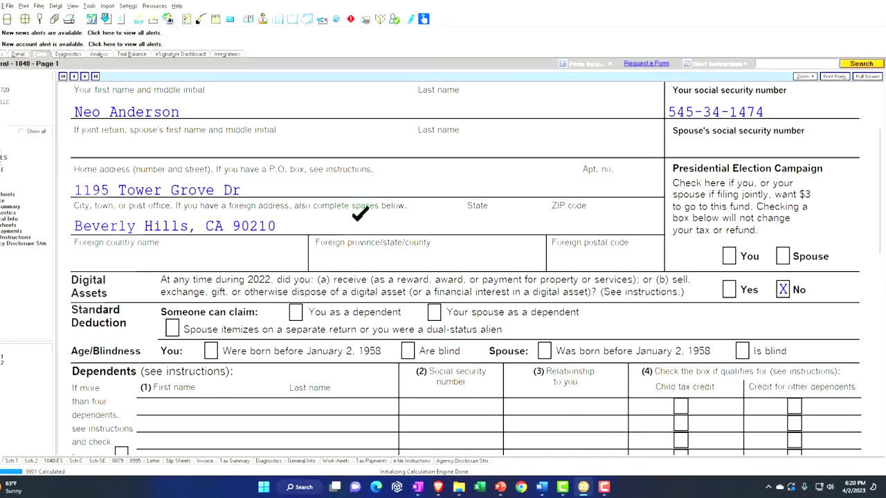
{"action": "scroll", "coordinate": [372, 228], "scroll_direction": "down", "scroll_amount": 5}
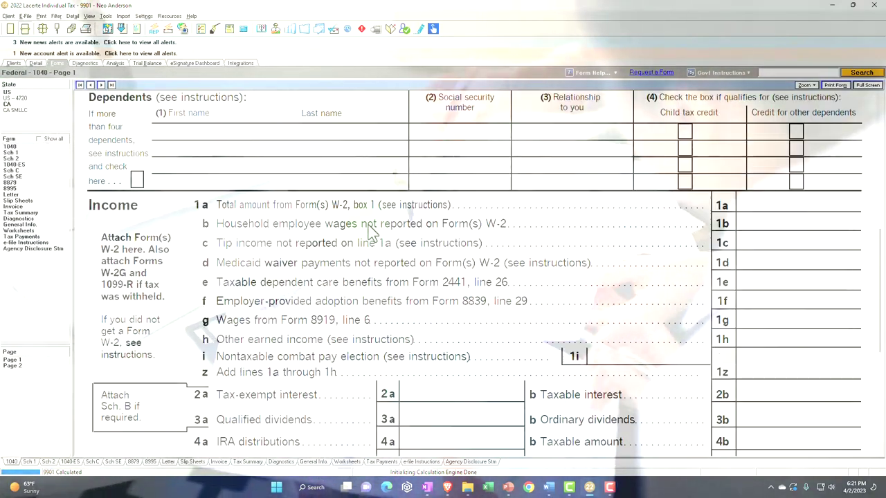
{"action": "scroll", "coordinate": [371, 230], "scroll_direction": "down", "scroll_amount": 4}
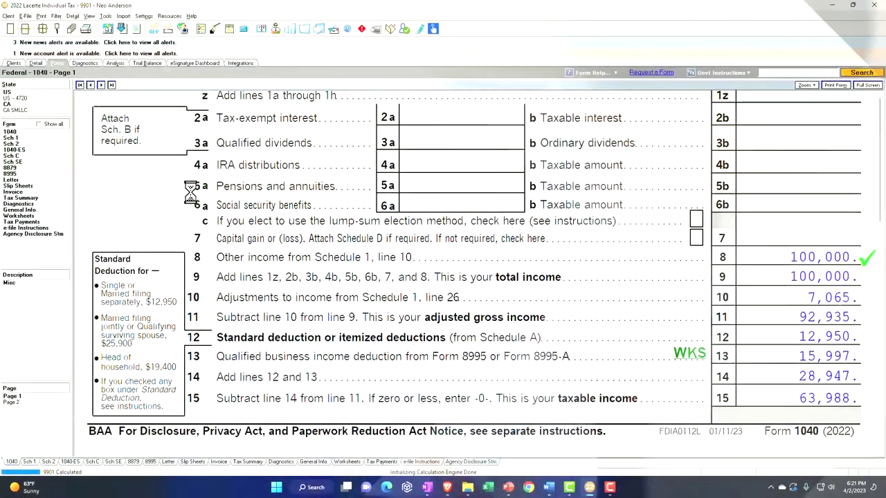
{"action": "left_click", "coordinate": [43, 458]}
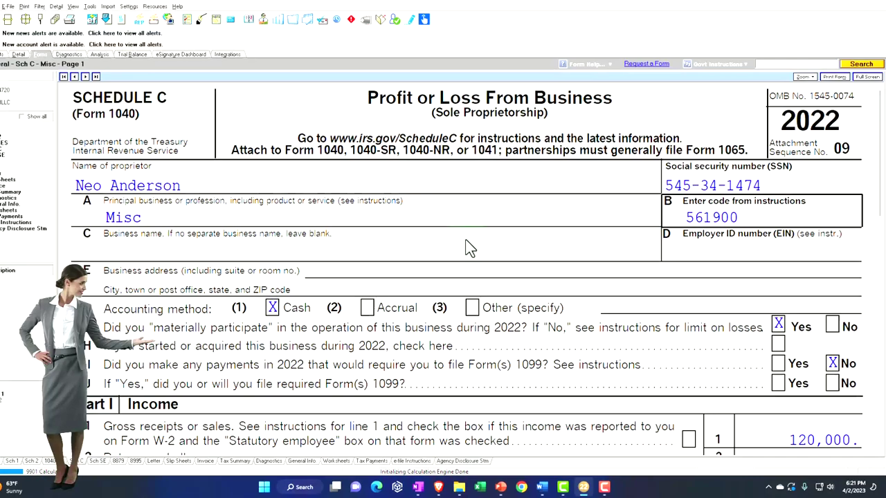
{"action": "scroll", "coordinate": [467, 247], "scroll_direction": "down", "scroll_amount": 3}
{"action": "scroll", "coordinate": [445, 243], "scroll_direction": "down", "scroll_amount": 10}
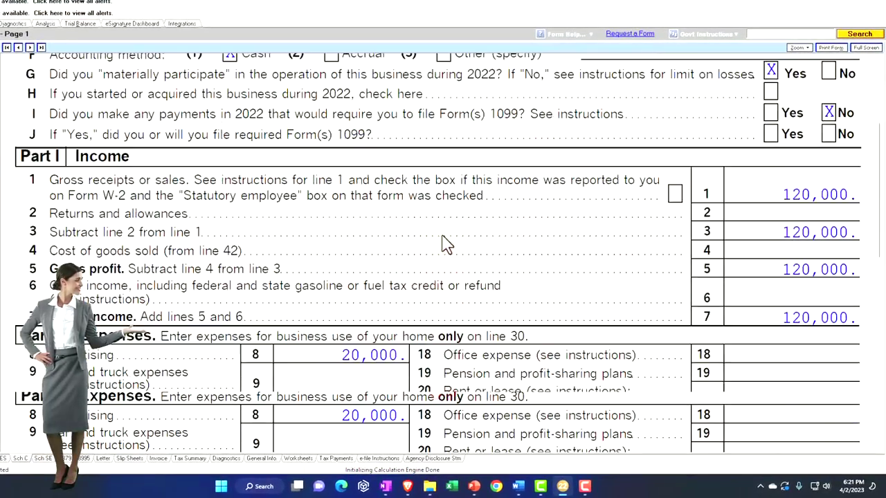
{"action": "scroll", "coordinate": [533, 337], "scroll_direction": "down", "scroll_amount": 2}
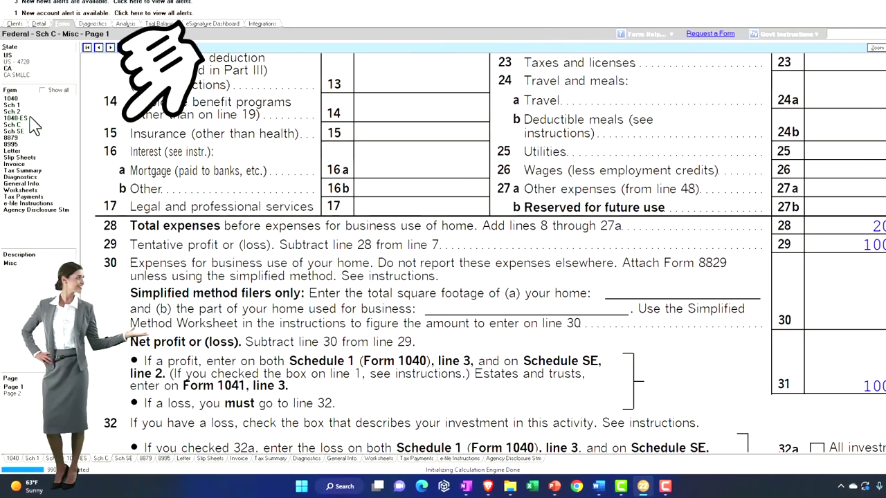
Check Schedule 1 and Form 1040, then return to Schedule C's 20,000 expenses and 100,000 net profit.
{"action": "left_click", "coordinate": [19, 105]}
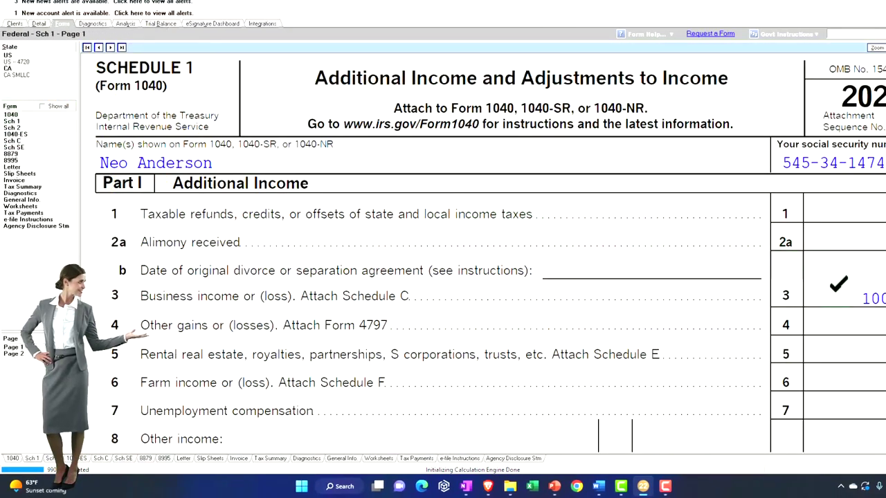
{"action": "left_click", "coordinate": [13, 115]}
{"action": "scroll", "coordinate": [579, 340], "scroll_direction": "down", "scroll_amount": 10}
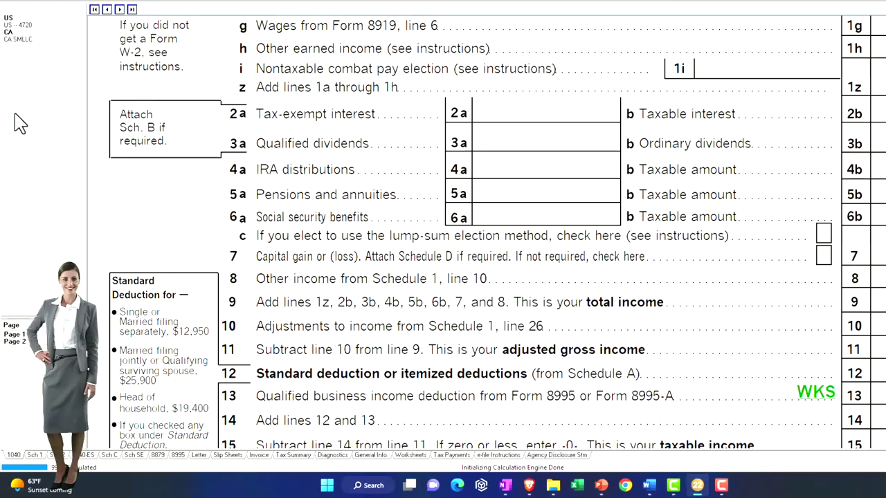
{"action": "left_click", "coordinate": [20, 123]}
{"action": "scroll", "coordinate": [619, 422], "scroll_direction": "down", "scroll_amount": 10}
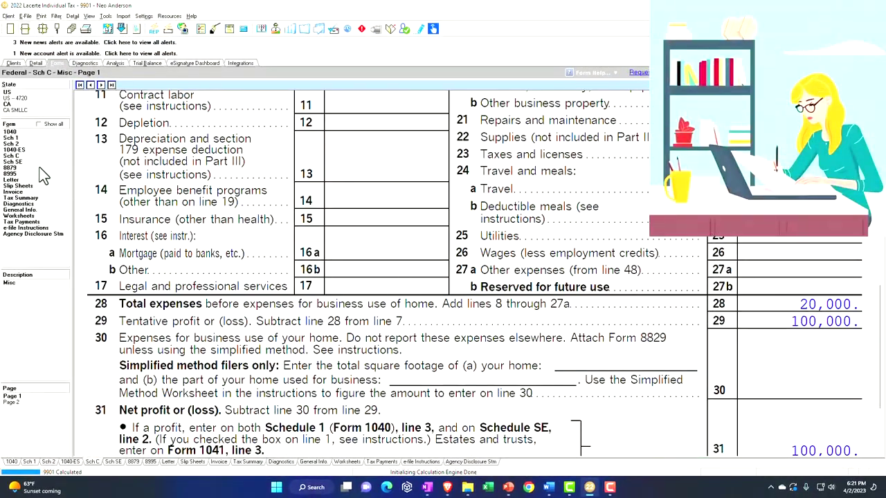
Check Schedule SE, then view Form 1040 pages 2 and 1 for AGI 92,935 and taxable income 63,988.
{"action": "left_click", "coordinate": [19, 162]}
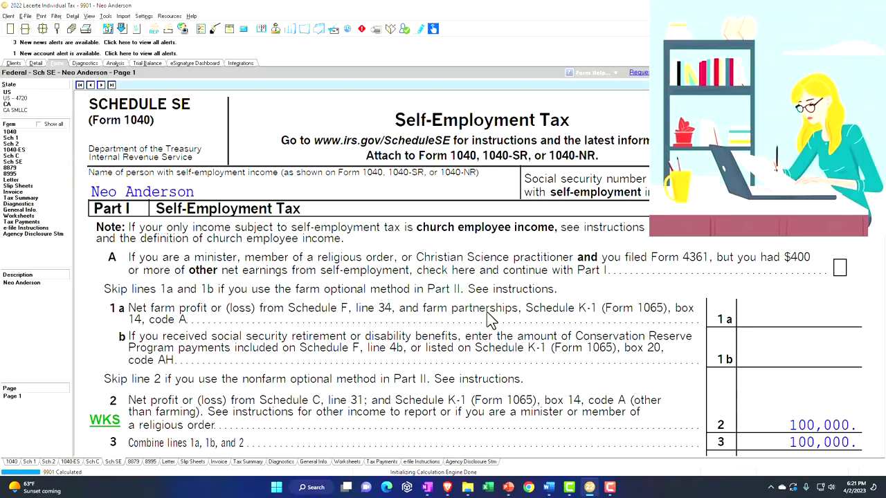
{"action": "scroll", "coordinate": [489, 320], "scroll_direction": "down", "scroll_amount": 10}
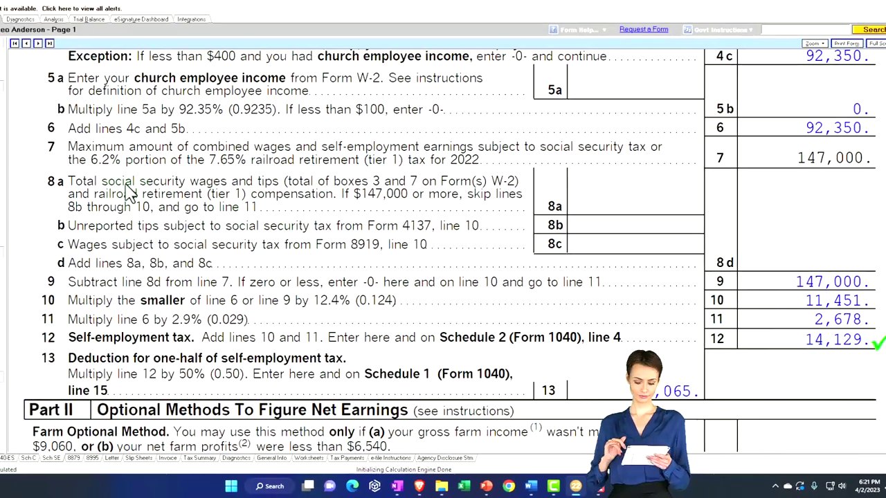
{"action": "left_click", "coordinate": [13, 110]}
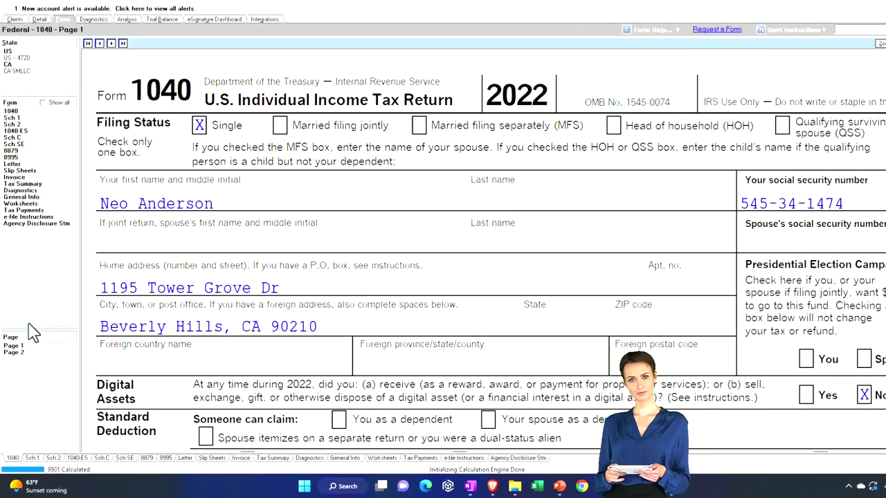
{"action": "left_click", "coordinate": [26, 355]}
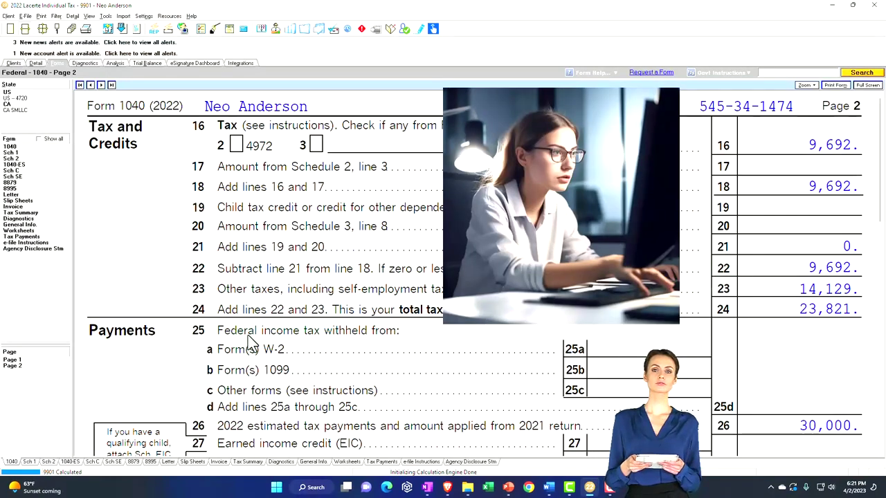
{"action": "left_click", "coordinate": [13, 360]}
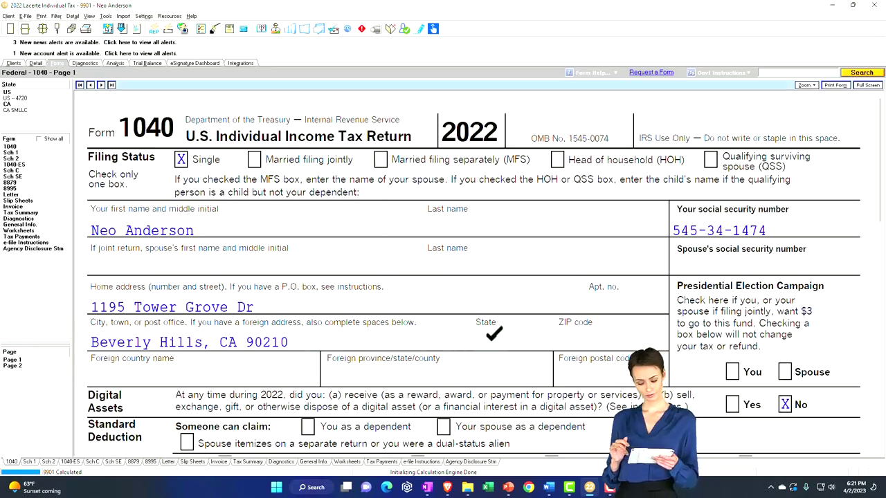
{"action": "scroll", "coordinate": [493, 335], "scroll_direction": "down", "scroll_amount": 10}
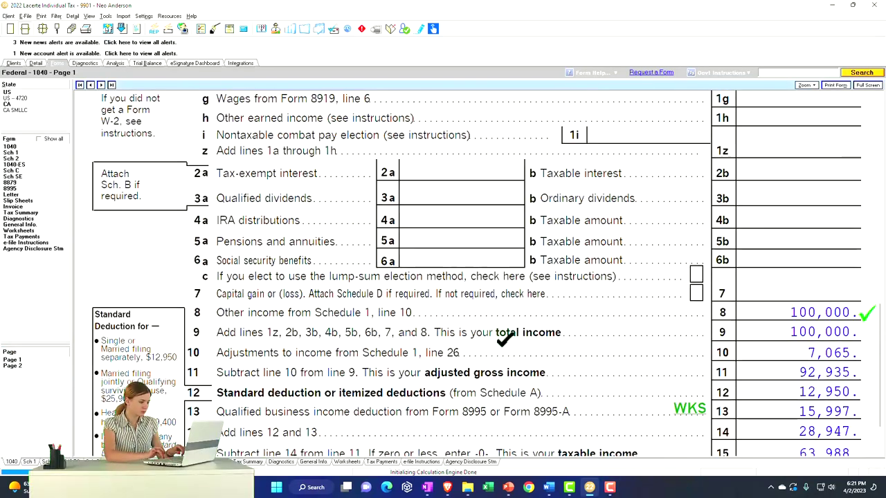
{"action": "scroll", "coordinate": [505, 338], "scroll_direction": "down", "scroll_amount": 2}
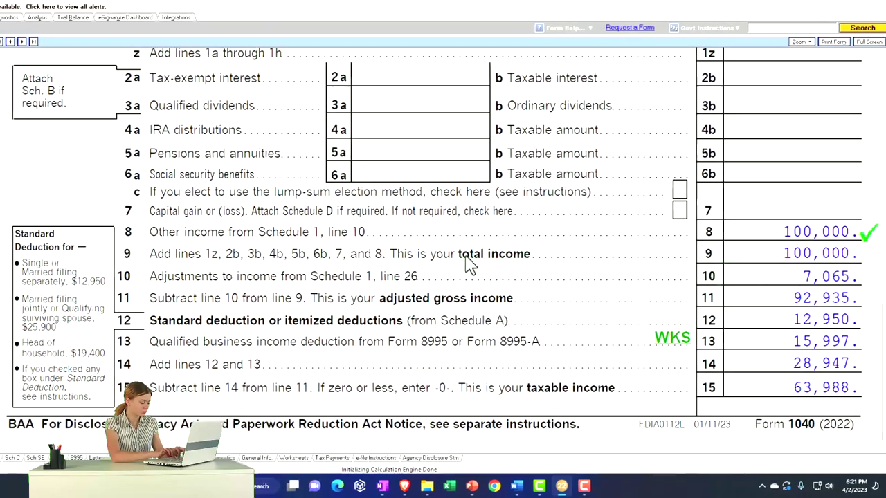
Step through Schedule C, Schedule 2 and Schedule 1 page 2 to find the 7,065 self-employment tax deduction.
{"action": "left_click", "coordinate": [12, 120]}
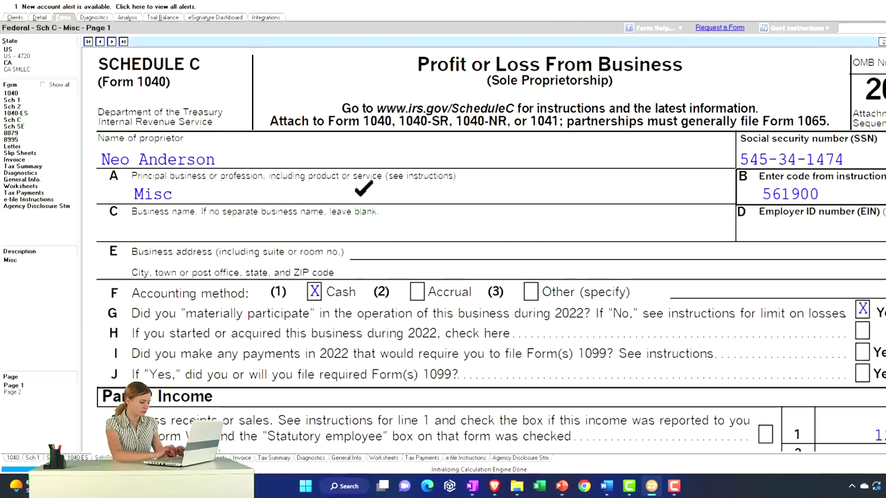
{"action": "scroll", "coordinate": [798, 318], "scroll_direction": "down", "scroll_amount": 10}
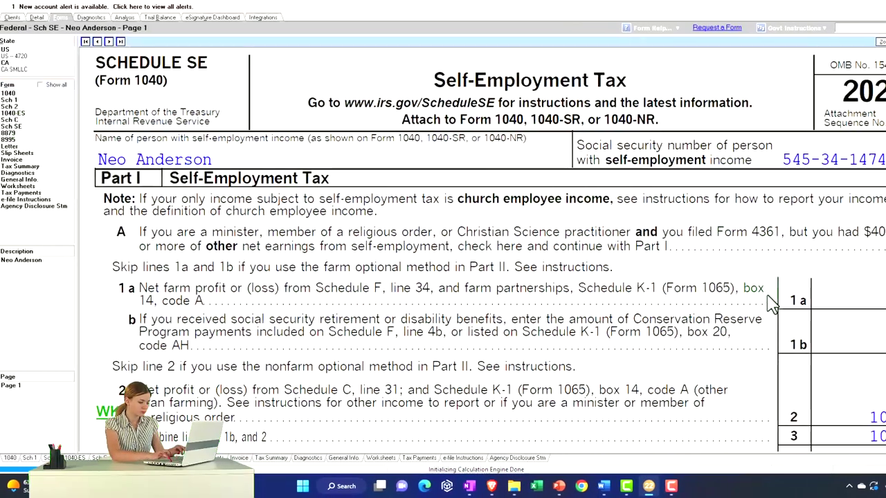
{"action": "scroll", "coordinate": [772, 304], "scroll_direction": "down", "scroll_amount": 10}
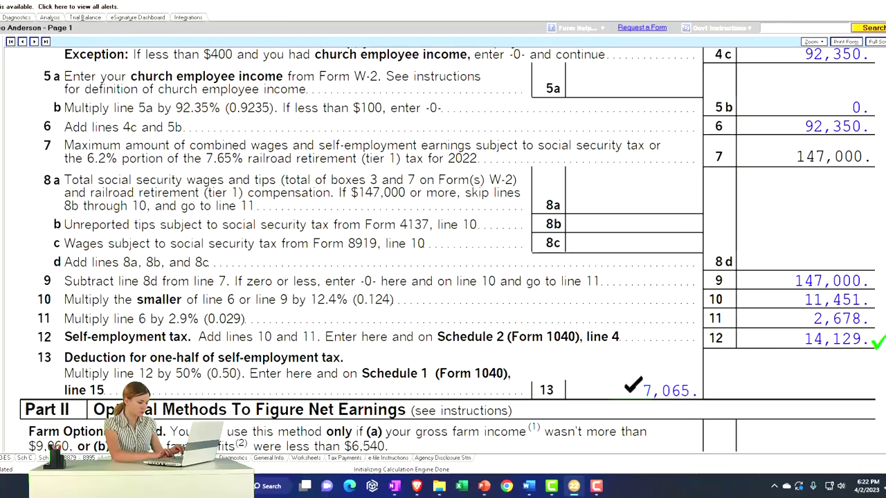
{"action": "left_click", "coordinate": [40, 122]}
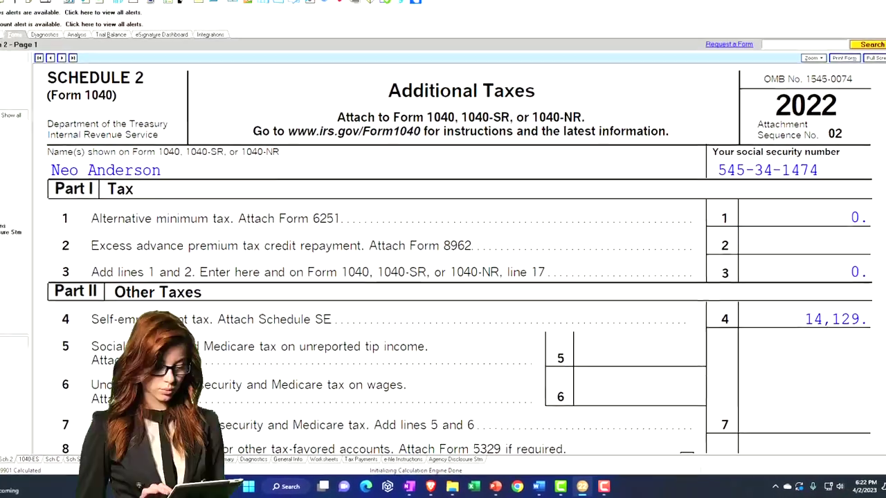
{"action": "left_click", "coordinate": [11, 153]}
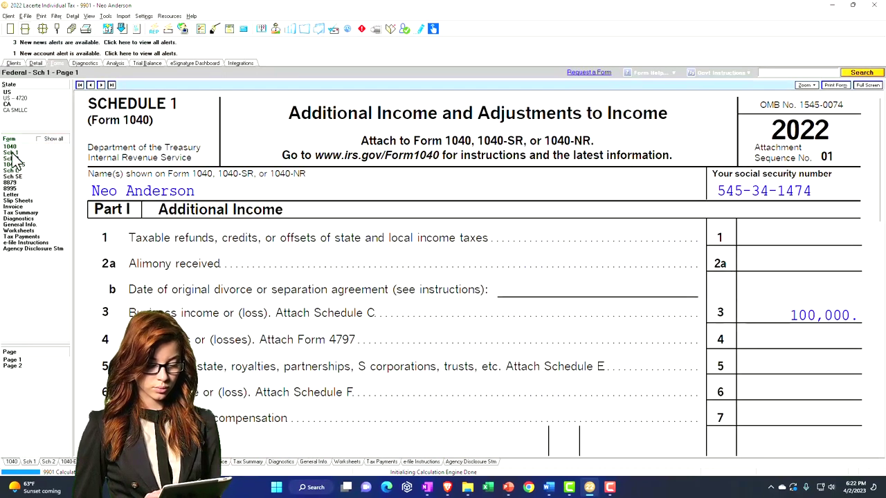
{"action": "left_click", "coordinate": [21, 371]}
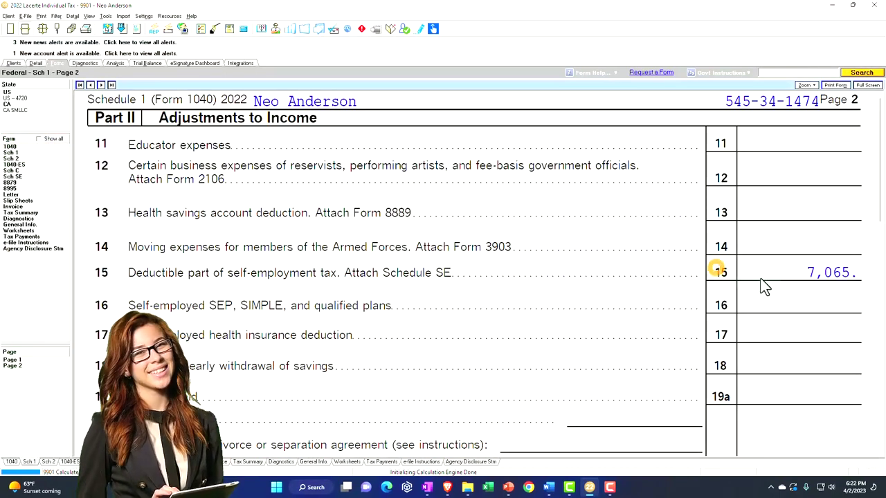
{"action": "left_click", "coordinate": [11, 152]}
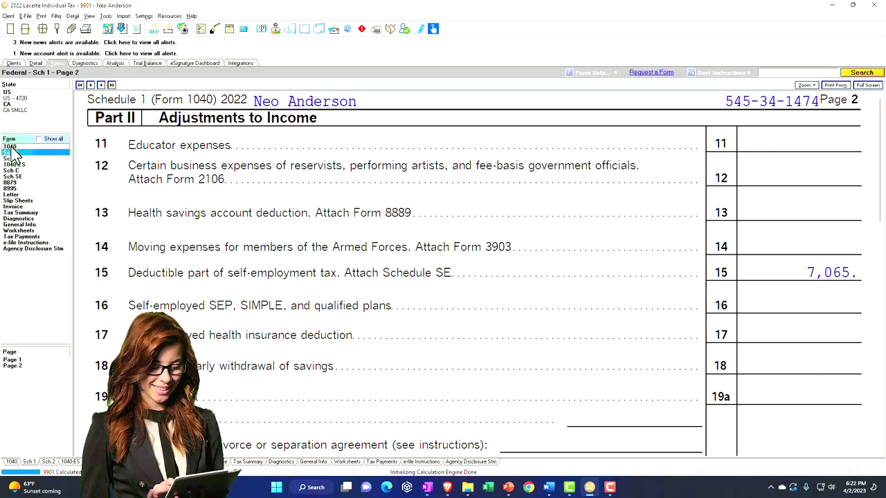
Review Form 1040 page 2: 30,000 total payments, 23,821 total tax and a 6,179 refund.
{"action": "left_click", "coordinate": [10, 147]}
{"action": "scroll", "coordinate": [381, 266], "scroll_direction": "down", "scroll_amount": 10}
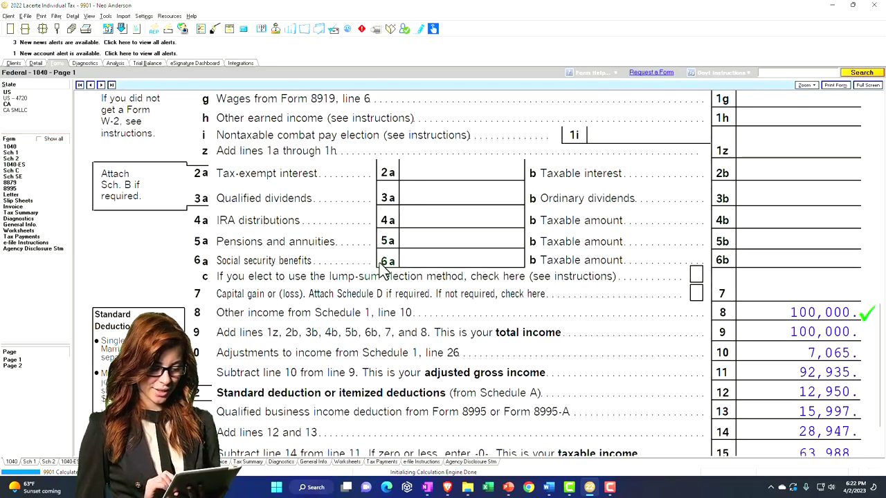
{"action": "scroll", "coordinate": [384, 270], "scroll_direction": "down", "scroll_amount": 2}
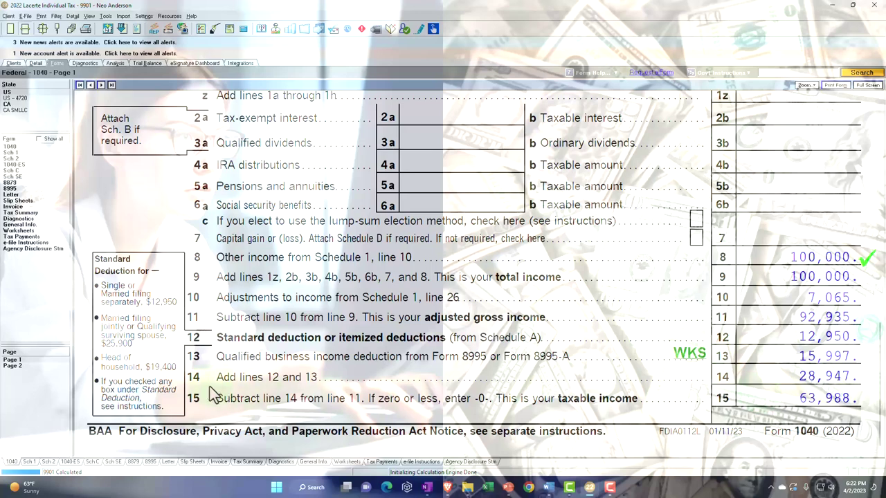
{"action": "left_click", "coordinate": [41, 366]}
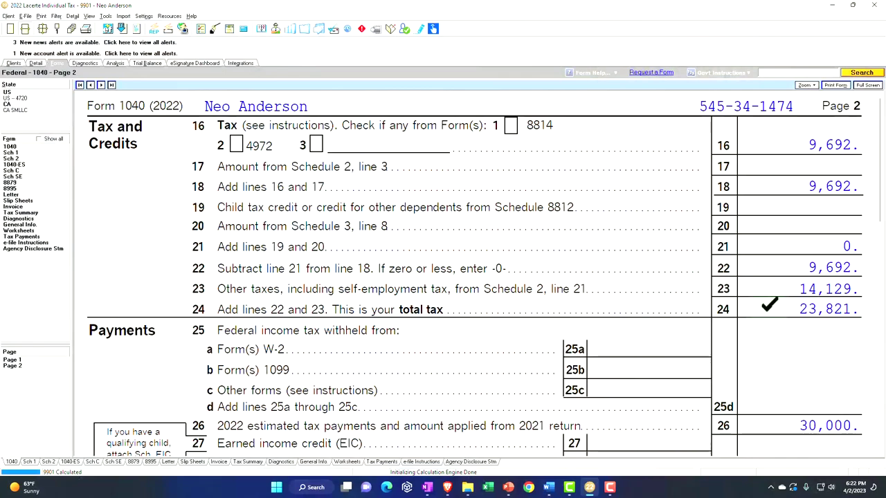
{"action": "scroll", "coordinate": [769, 304], "scroll_direction": "down", "scroll_amount": 3}
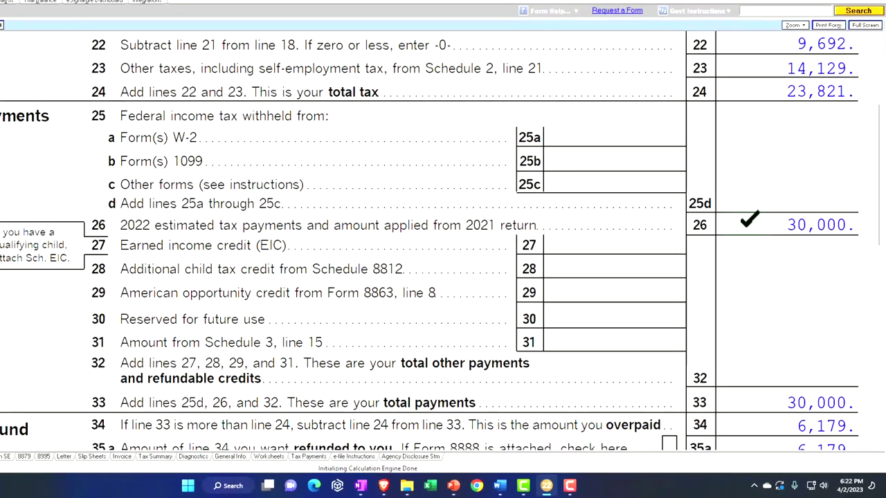
{"action": "scroll", "coordinate": [749, 220], "scroll_direction": "down", "scroll_amount": 2}
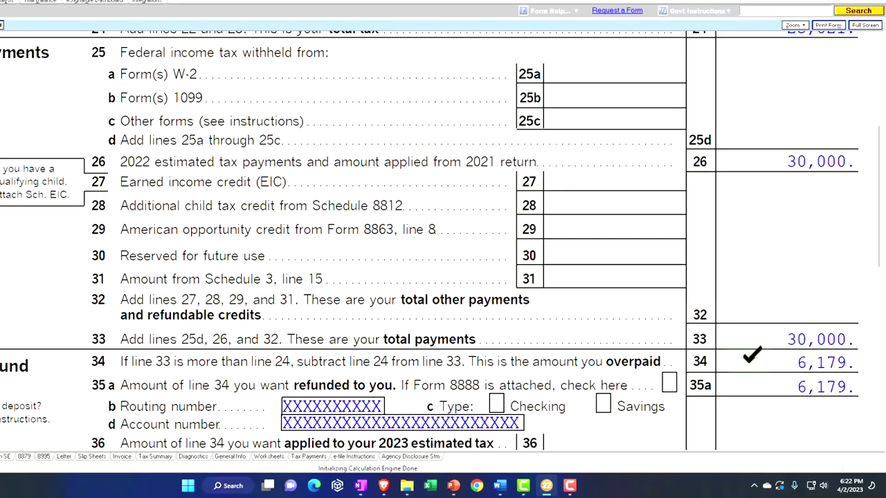
{"action": "left_click", "coordinate": [763, 311]}
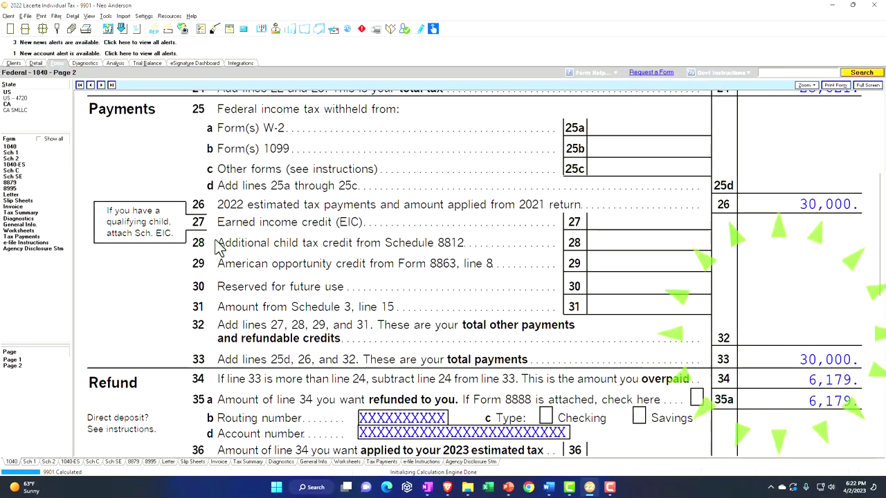
Scroll Schedule C to review the 120,000 gross receipts and 20,000 advertising expense.
{"action": "left_click", "coordinate": [20, 171]}
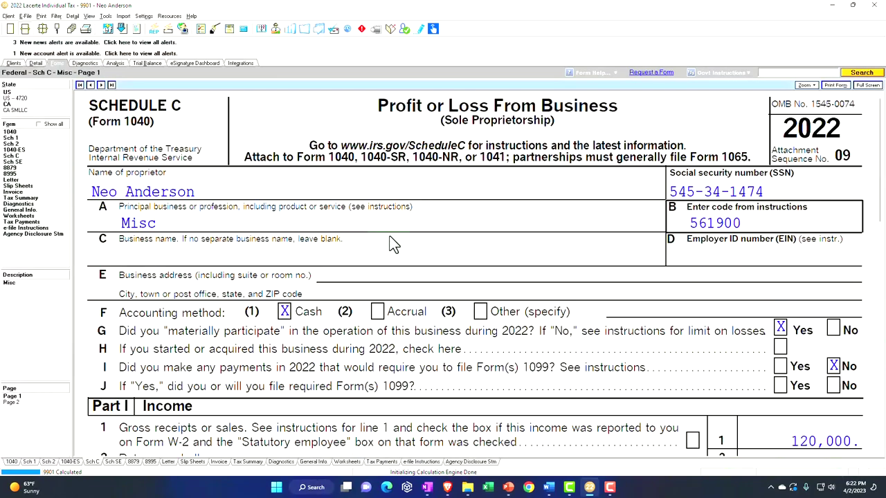
{"action": "scroll", "coordinate": [389, 235], "scroll_direction": "down", "scroll_amount": 3}
{"action": "scroll", "coordinate": [390, 237], "scroll_direction": "down", "scroll_amount": 5}
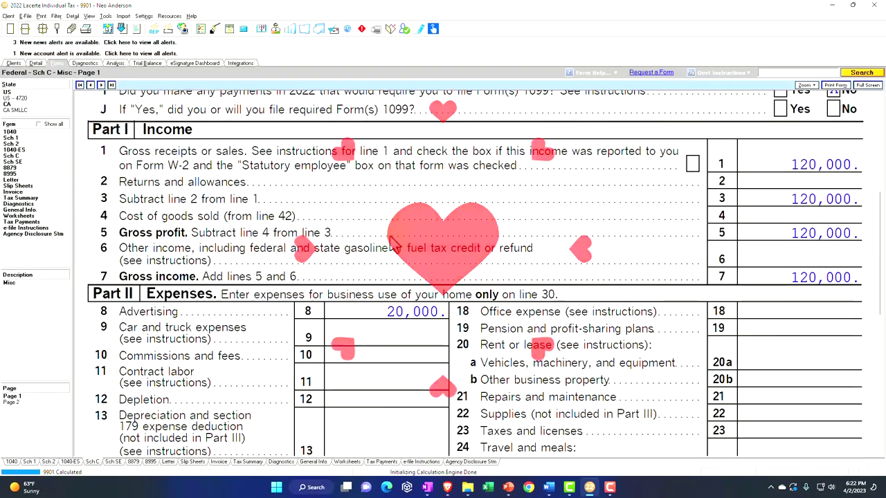
{"action": "scroll", "coordinate": [390, 235], "scroll_direction": "down", "scroll_amount": 2}
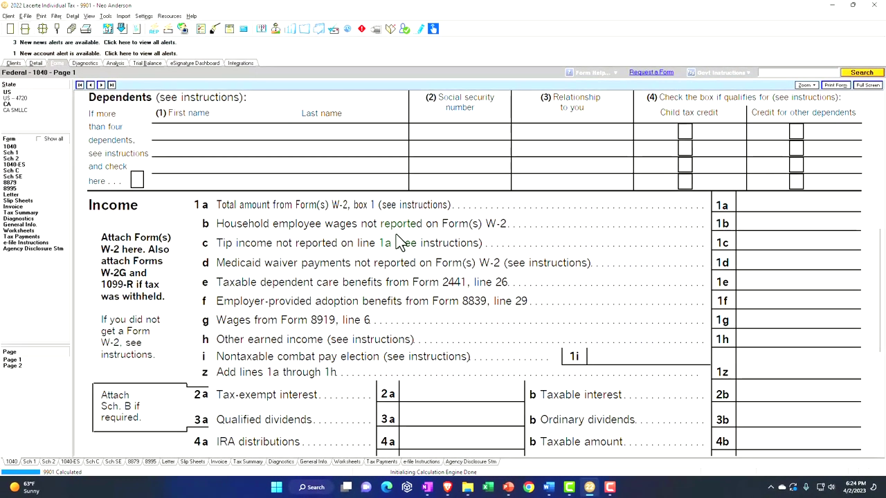
Start a new W-2 on the Wages, Salaries, Tips screen with employer Wells Fargo Clearing Services LLC.
{"action": "left_click", "coordinate": [36, 64]}
{"action": "left_click", "coordinate": [93, 86]}
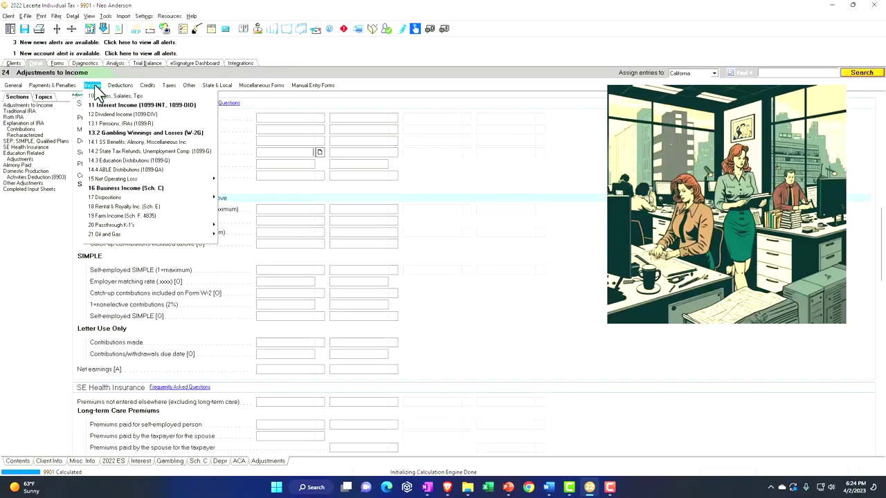
{"action": "left_click", "coordinate": [121, 105]}
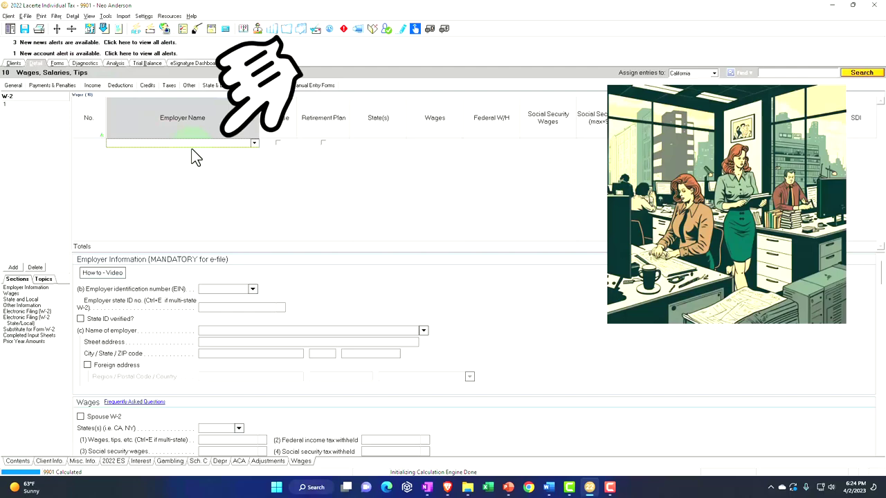
{"action": "left_click", "coordinate": [192, 144]}
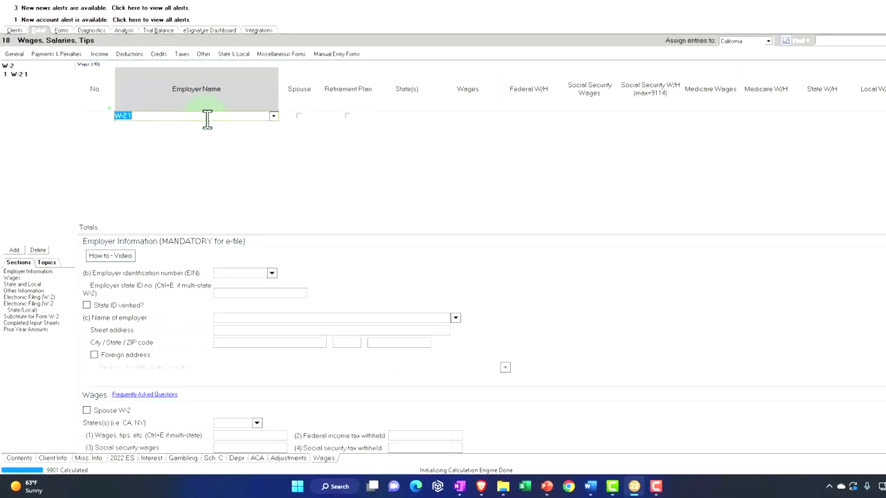
{"action": "key", "text": "Tab"}
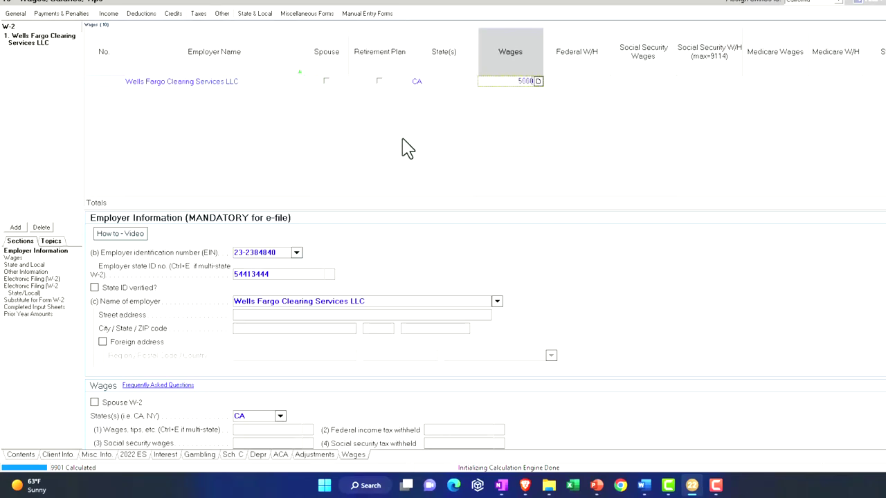
Enter 50,000 wages, 5,000 federal withholding and 50,000 social security wages on the W-2.
{"action": "key", "text": "Tab"}
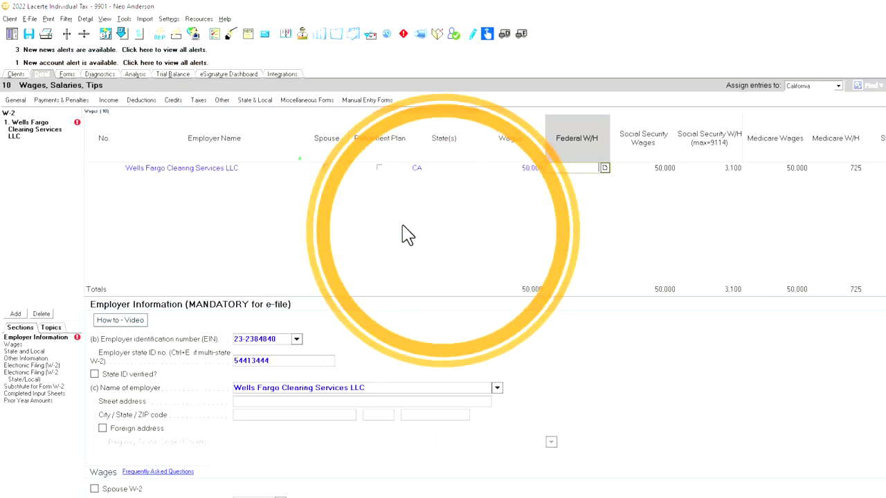
{"action": "type", "text": "5,"}
{"action": "type", "text": "000"}
{"action": "key", "text": "Tab"}
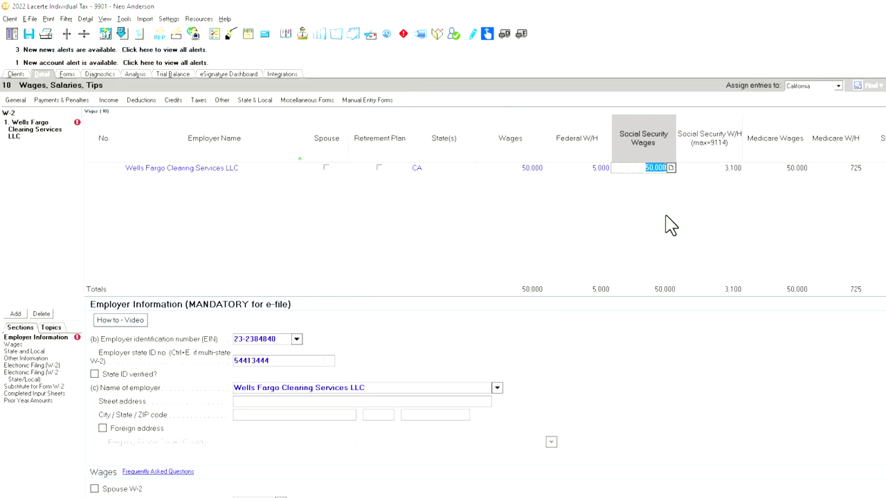
{"action": "key", "text": "Return"}
{"action": "scroll", "coordinate": [613, 398], "scroll_direction": "down", "scroll_amount": 6}
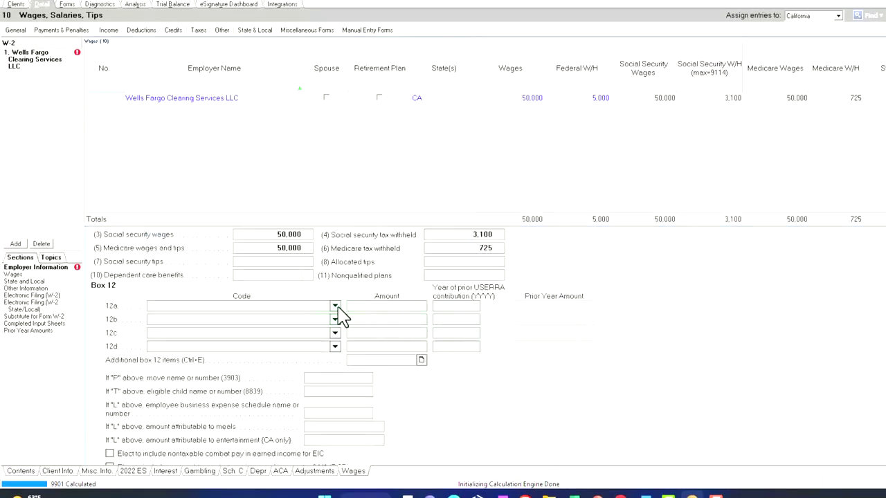
Set W-2 box 12a to code D, 401(k) elective deferrals, with a 10,000 amount.
{"action": "left_click", "coordinate": [335, 307]}
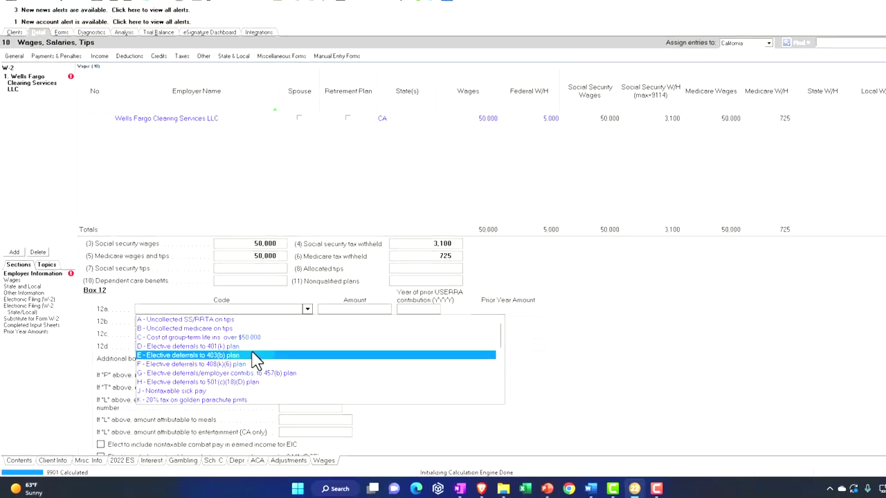
{"action": "key", "text": "Up"}
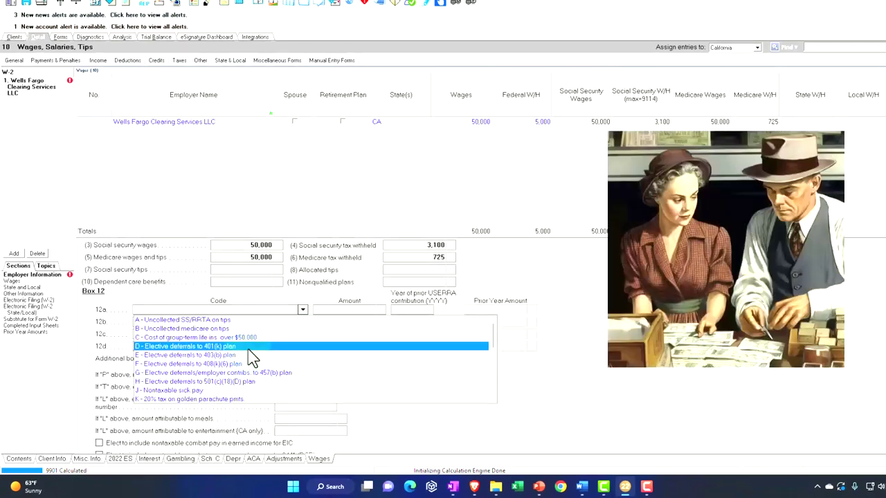
{"action": "key", "text": "Return"}
{"action": "key", "text": "Tab"}
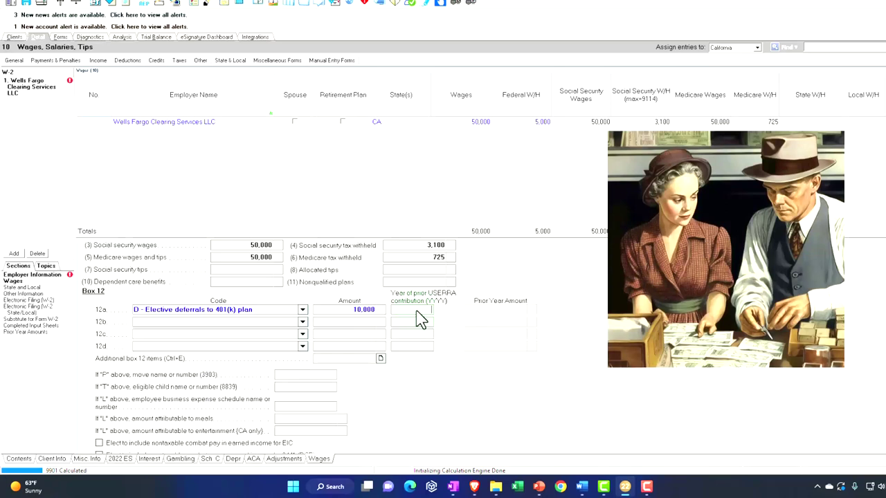
{"action": "left_click", "coordinate": [481, 139]}
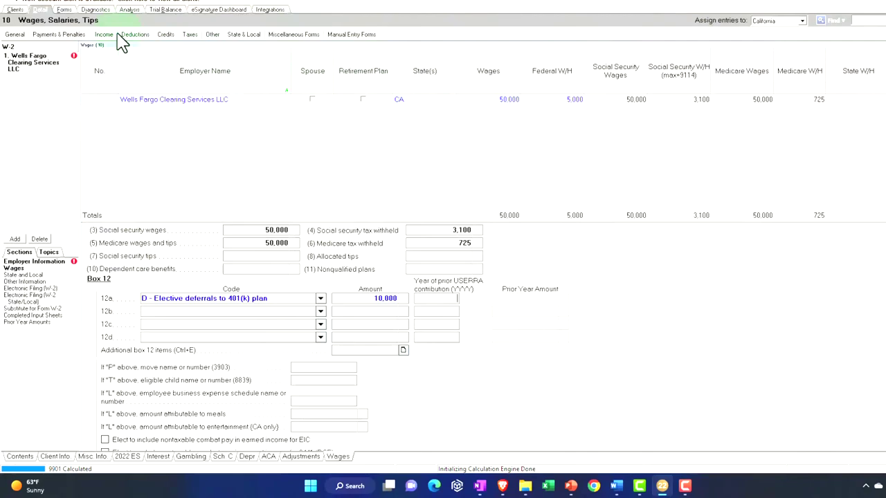
Delete the Wells Fargo Clearing Services LLC W-2, confirming Yes in the dialog.
{"action": "left_click", "coordinate": [64, 9]}
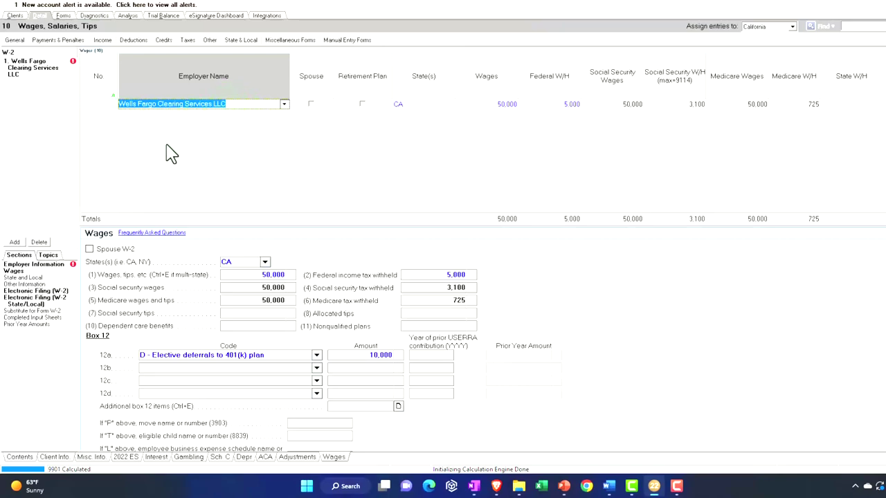
{"action": "left_click", "coordinate": [39, 242]}
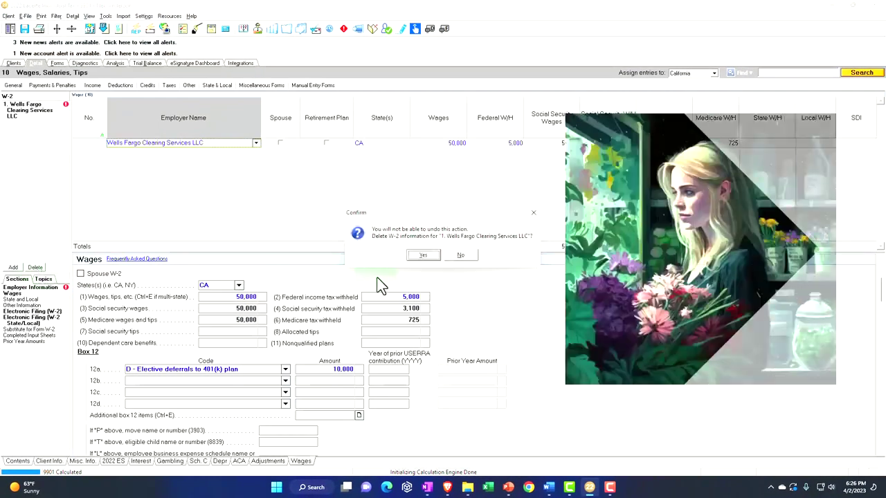
{"action": "left_click", "coordinate": [424, 256]}
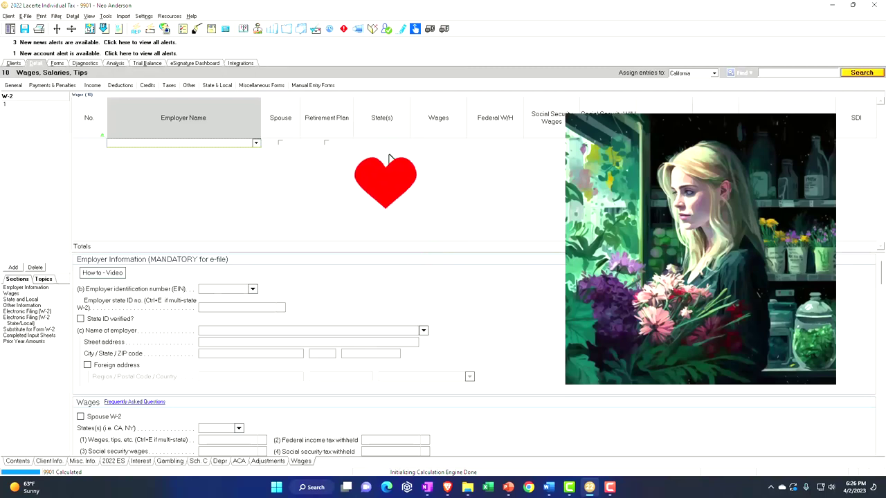
Scroll Schedule C down to line 31 to confirm the 100,000 net profit.
{"action": "left_click", "coordinate": [57, 63]}
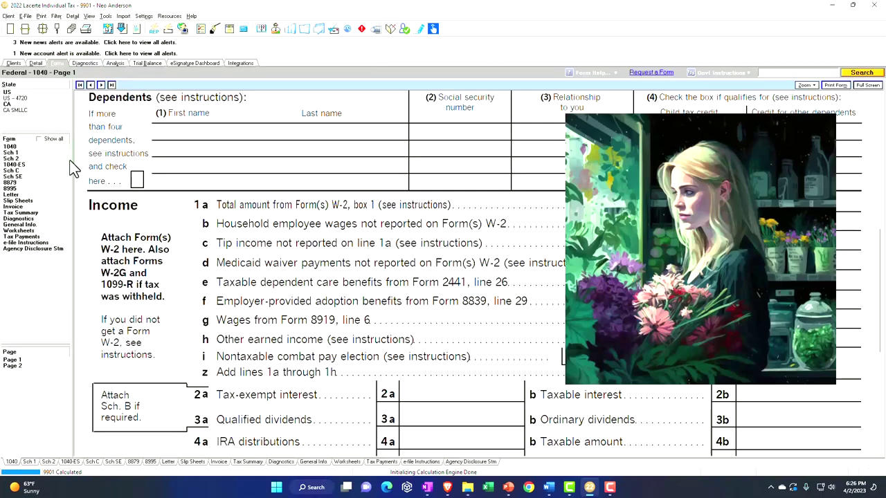
{"action": "left_click", "coordinate": [11, 170]}
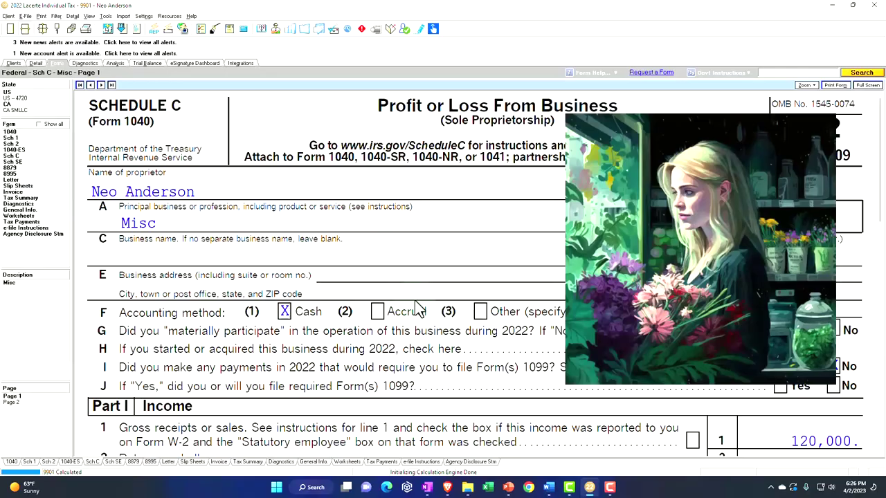
{"action": "scroll", "coordinate": [437, 334], "scroll_direction": "down", "scroll_amount": 8}
{"action": "scroll", "coordinate": [438, 334], "scroll_direction": "down", "scroll_amount": 6}
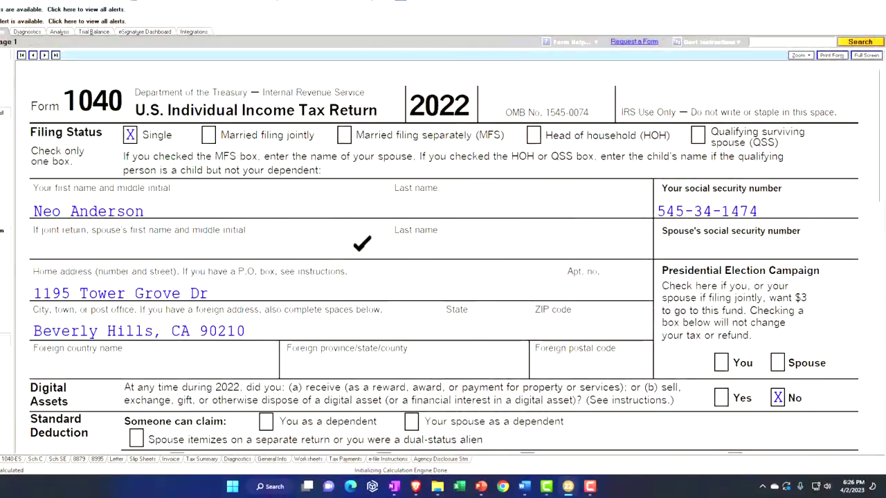
{"action": "scroll", "coordinate": [392, 266], "scroll_direction": "down", "scroll_amount": 3}
{"action": "scroll", "coordinate": [392, 267], "scroll_direction": "down", "scroll_amount": 5}
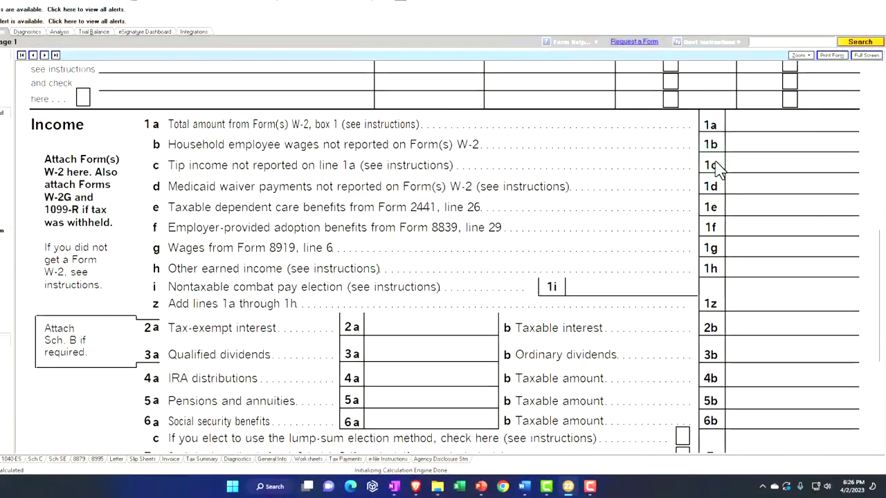
{"action": "scroll", "coordinate": [749, 128], "scroll_direction": "down", "scroll_amount": 6}
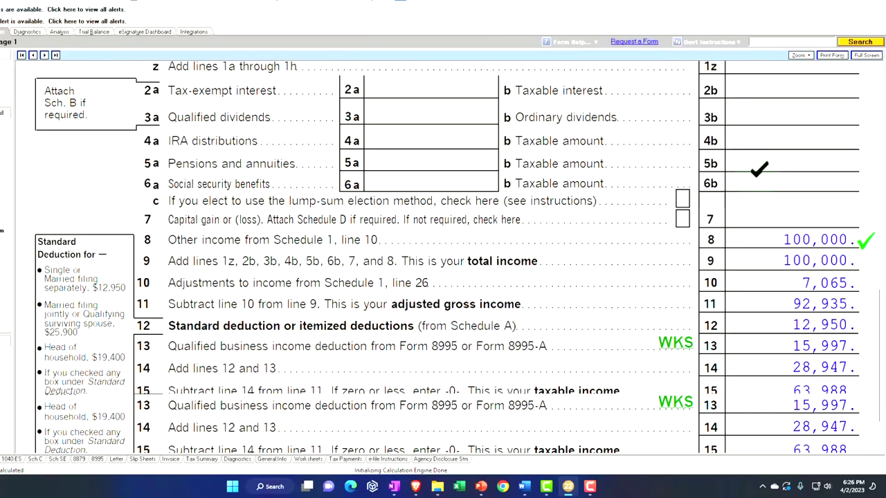